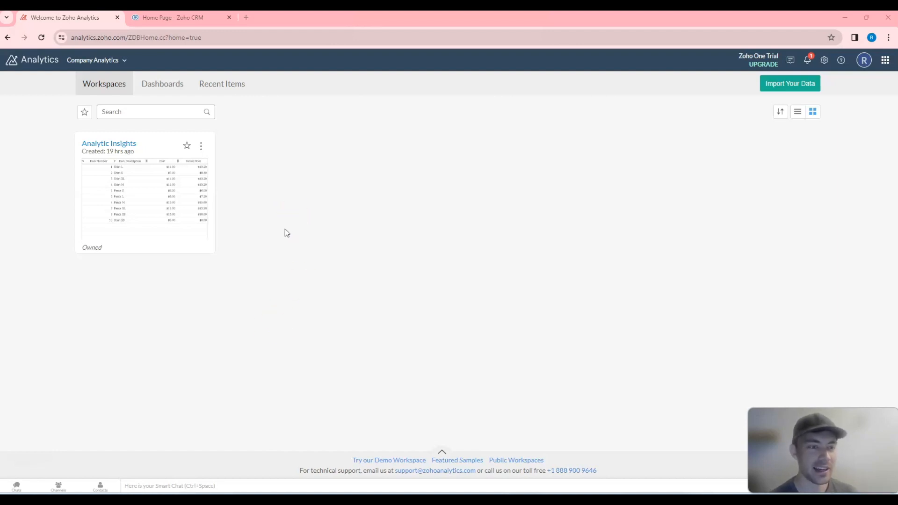
Open the Analytic Insights workspace and start adding a new data source to it.
{"action": "left_click", "coordinate": [125, 143]}
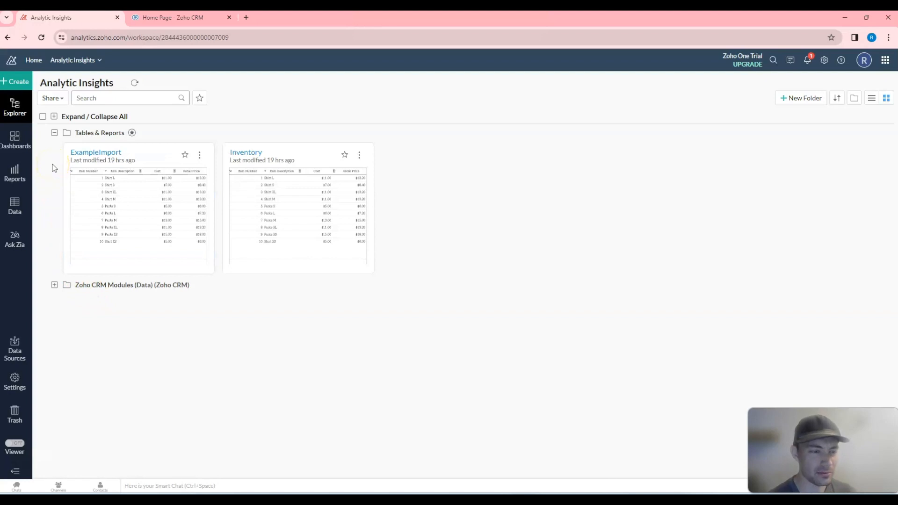
{"action": "left_click", "coordinate": [18, 79]}
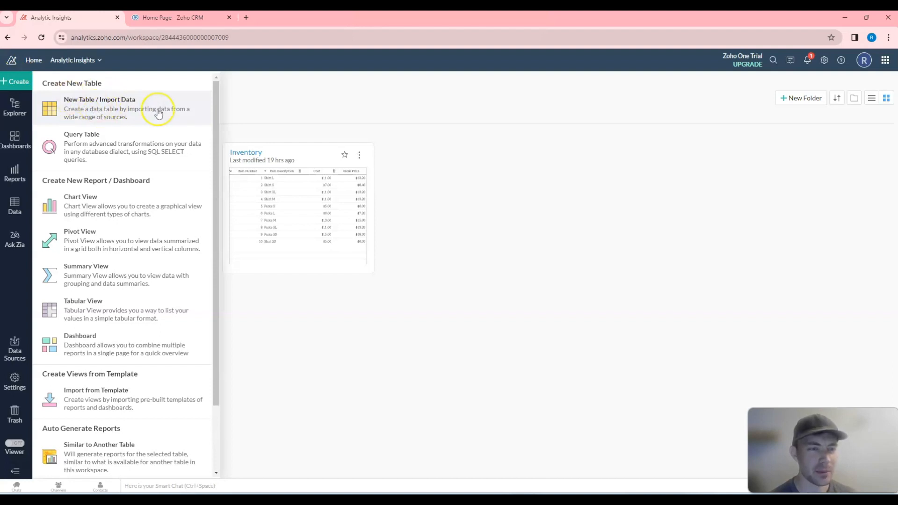
{"action": "left_click", "coordinate": [351, 108]}
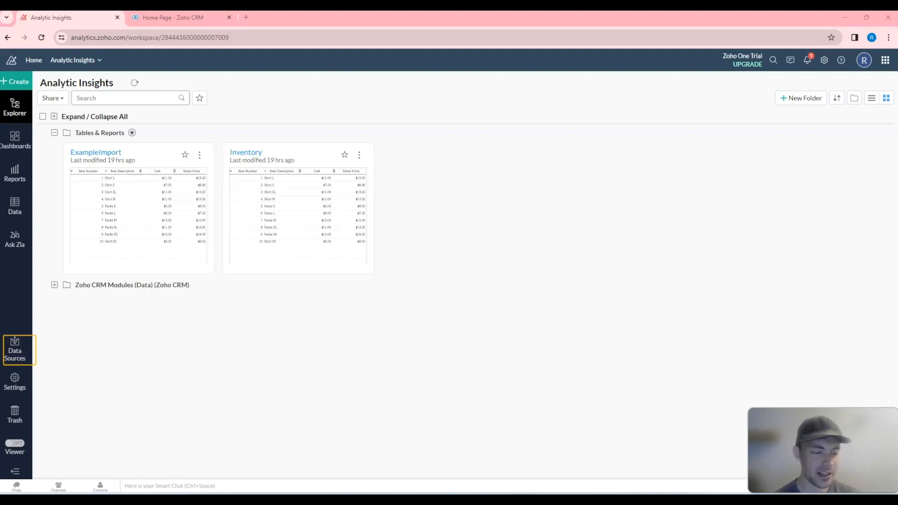
{"action": "left_click", "coordinate": [16, 352]}
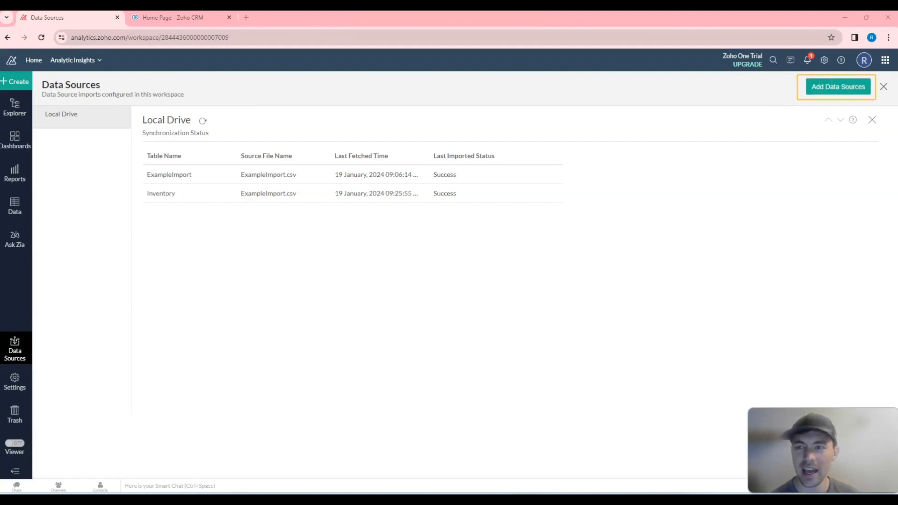
{"action": "left_click", "coordinate": [830, 86]}
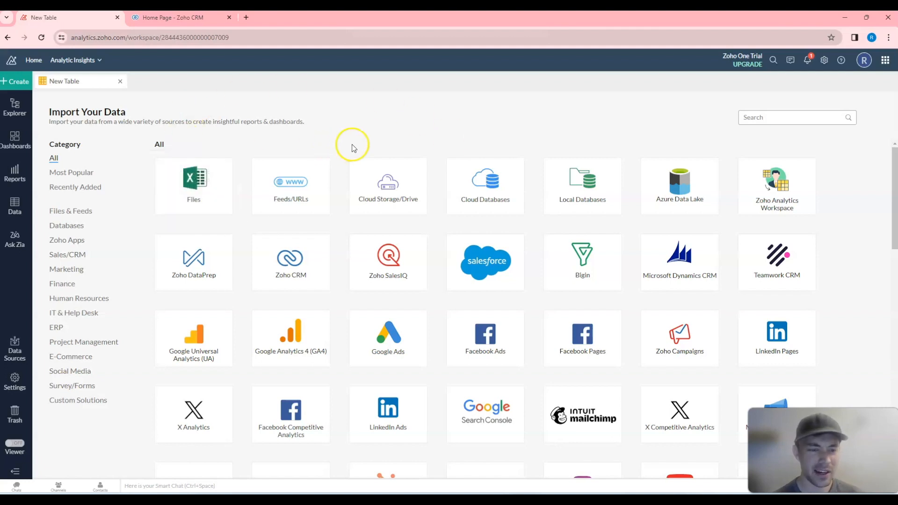
Look through the full catalogue of connectors available for importing data.
{"action": "mouse_move", "coordinate": [311, 248]}
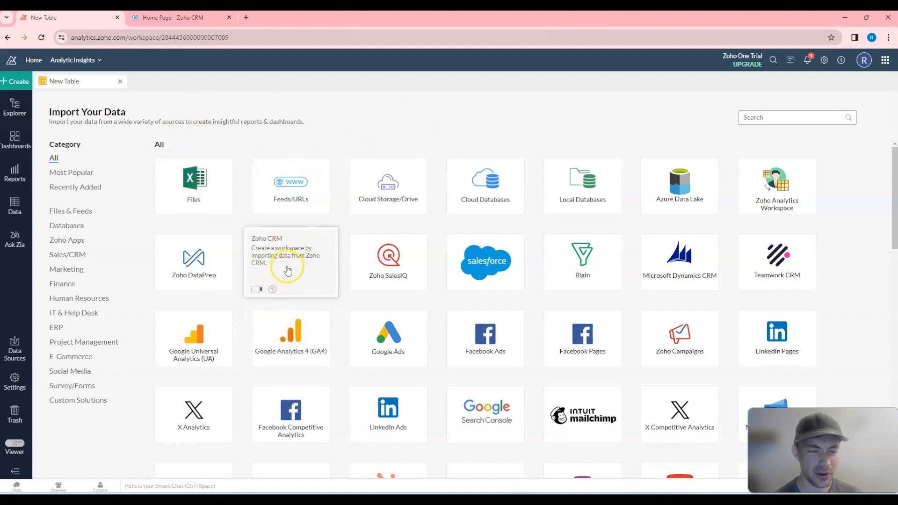
{"action": "scroll", "coordinate": [331, 301], "scroll_direction": "down", "scroll_amount": 3}
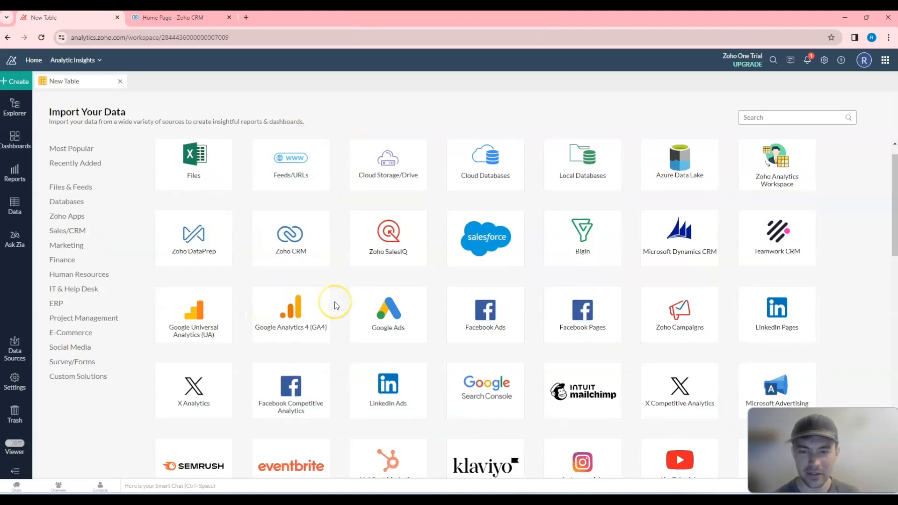
{"action": "mouse_move", "coordinate": [329, 306]}
{"action": "scroll", "coordinate": [336, 307], "scroll_direction": "down", "scroll_amount": 3}
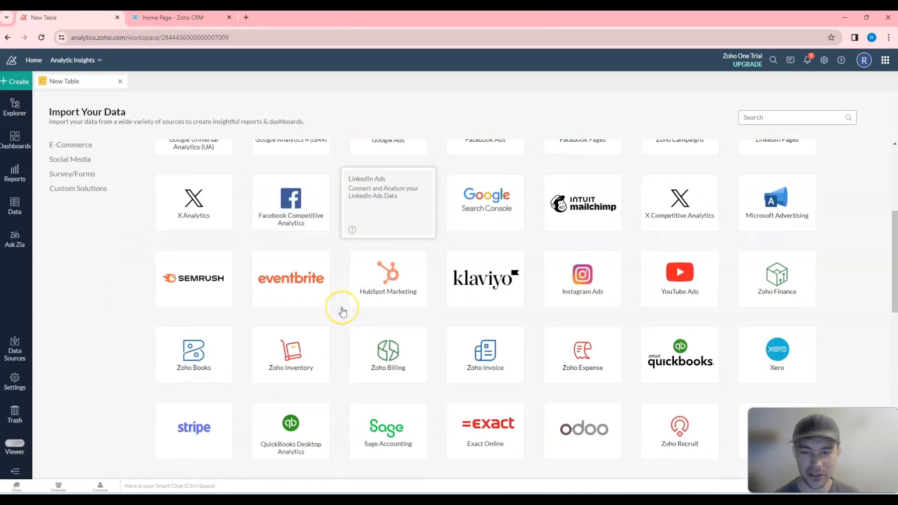
{"action": "scroll", "coordinate": [343, 312], "scroll_direction": "down", "scroll_amount": 1}
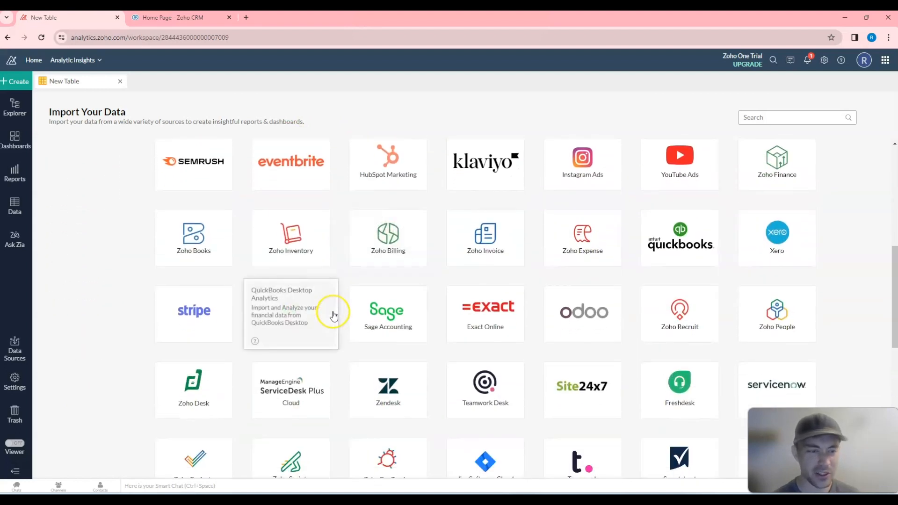
{"action": "mouse_move", "coordinate": [151, 321]}
{"action": "scroll", "coordinate": [151, 321], "scroll_direction": "down", "scroll_amount": 8}
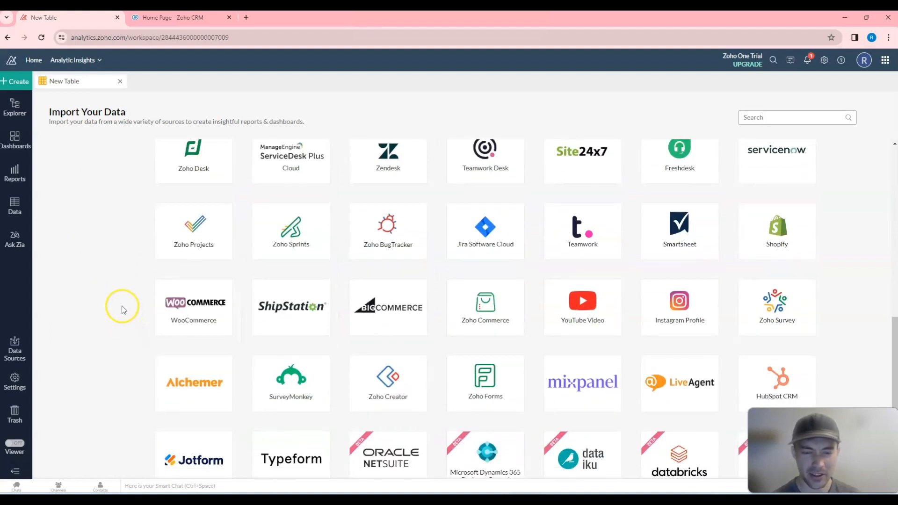
{"action": "scroll", "coordinate": [122, 308], "scroll_direction": "up", "scroll_amount": 12}
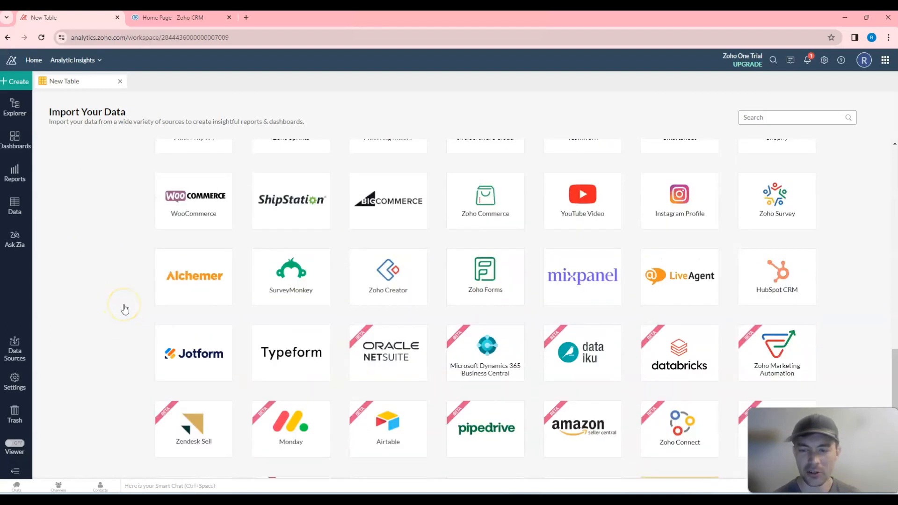
{"action": "scroll", "coordinate": [125, 308], "scroll_direction": "up", "scroll_amount": 2}
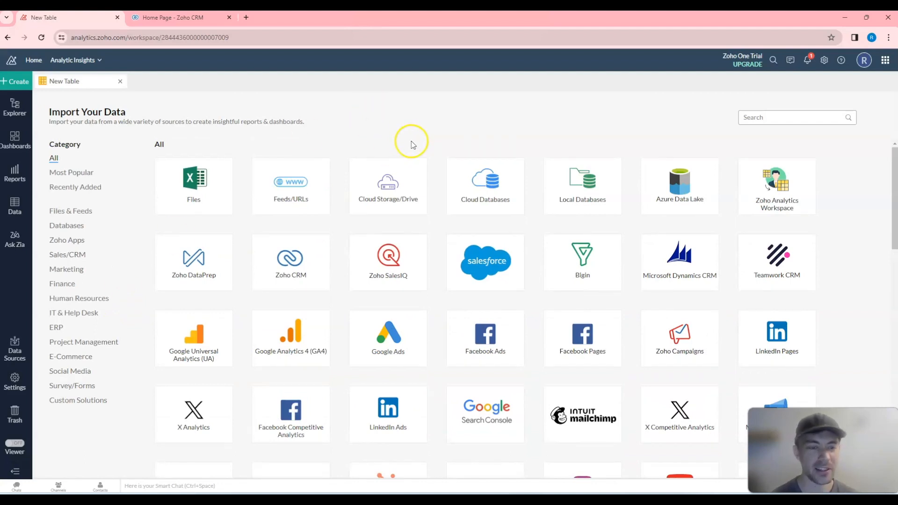
Choose Zoho CRM as the import source and check which organizations are available for the import.
{"action": "mouse_move", "coordinate": [261, 276]}
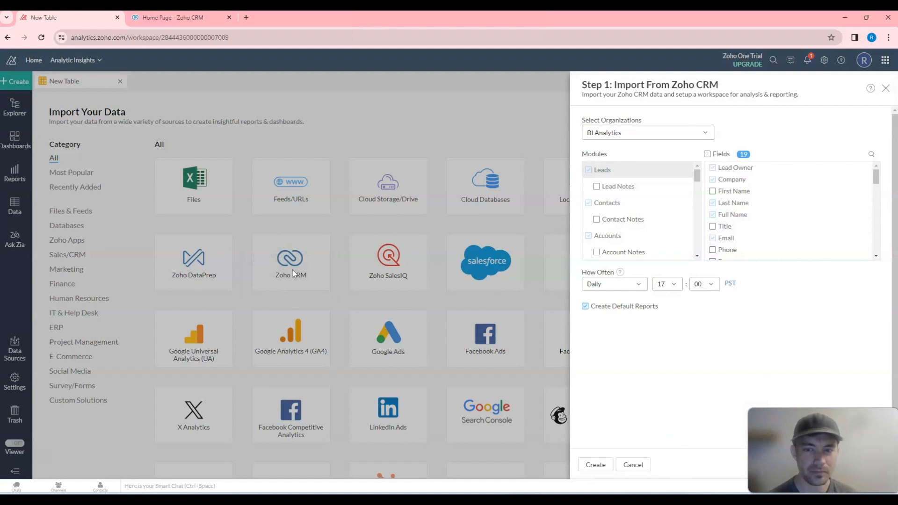
{"action": "left_click", "coordinate": [749, 137]}
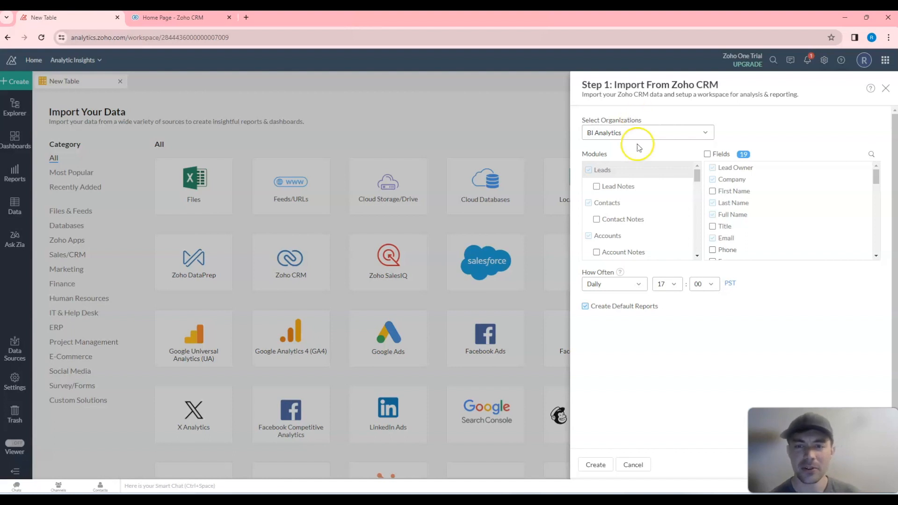
{"action": "left_click", "coordinate": [636, 133]}
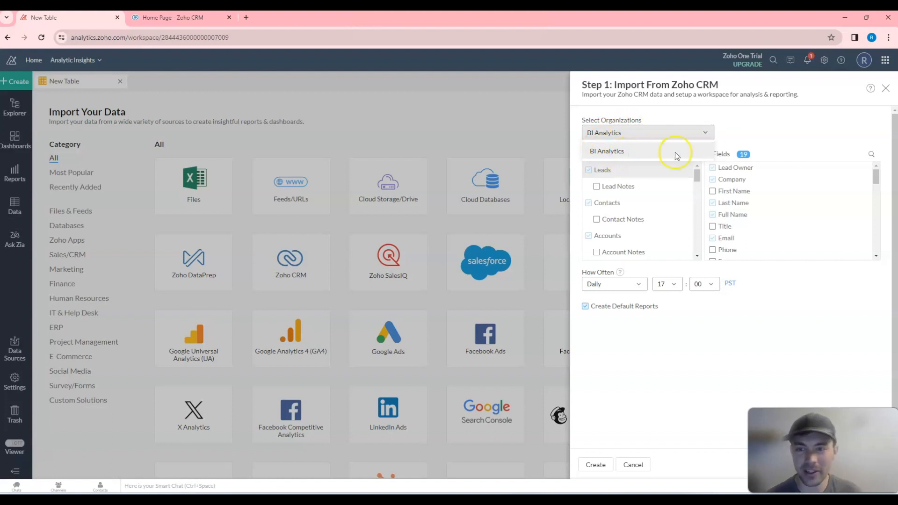
{"action": "left_click", "coordinate": [745, 132]}
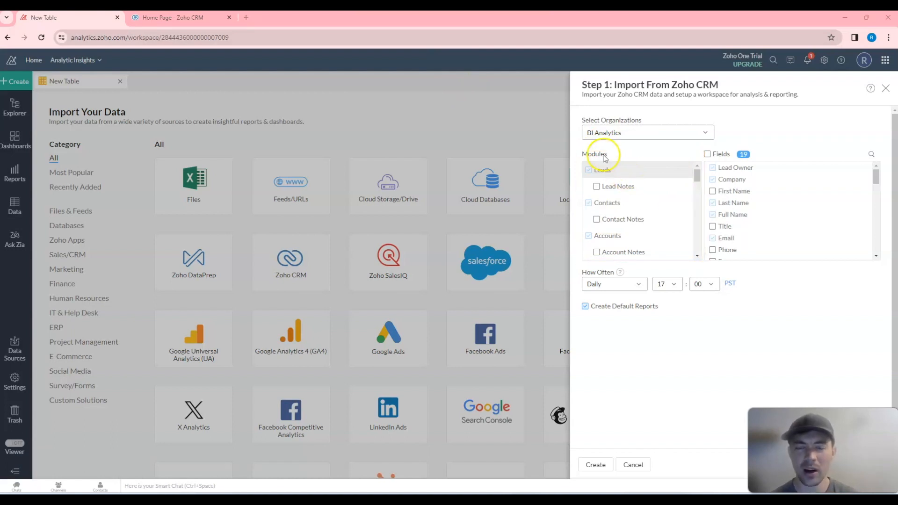
Switch to Zoho CRM to view its modules, including the additional ones, and return to the import setup in Zoho Analytics.
{"action": "left_click", "coordinate": [189, 18]}
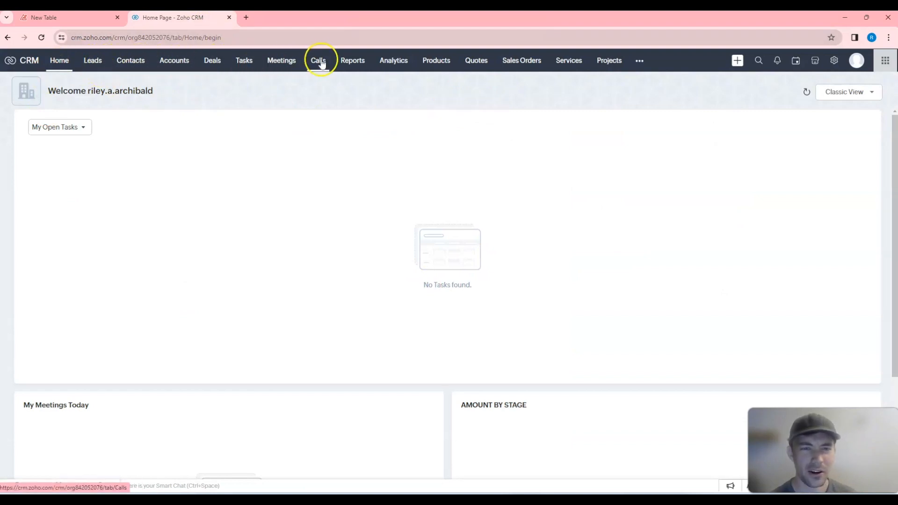
{"action": "left_click", "coordinate": [639, 61]}
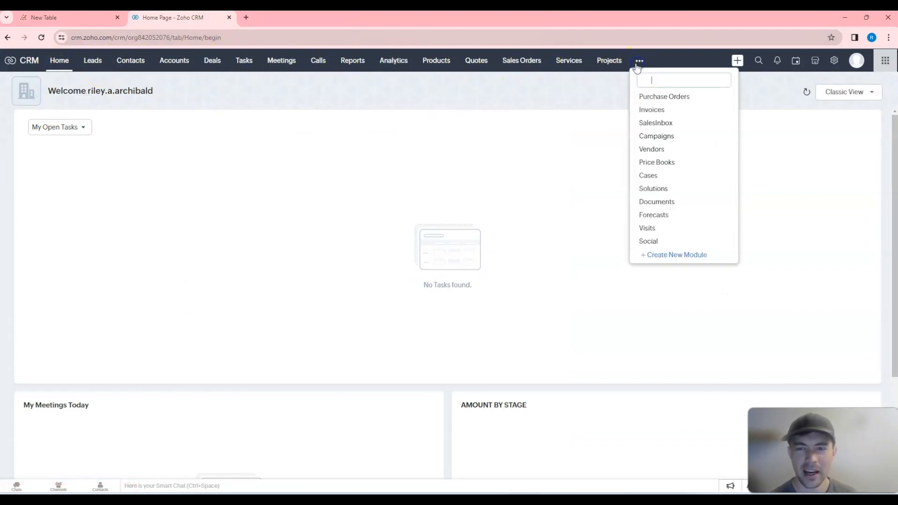
{"action": "left_click", "coordinate": [601, 93]}
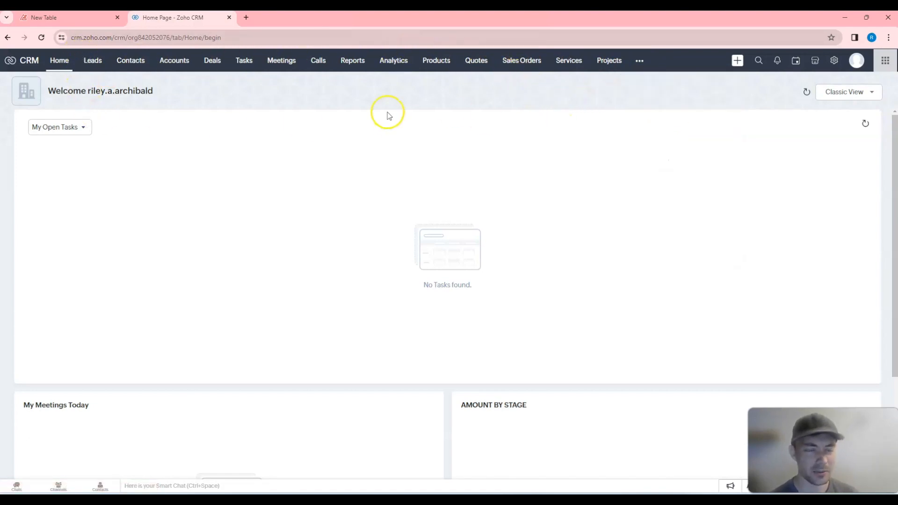
{"action": "left_click", "coordinate": [96, 20]}
Examine the list of CRM modules and submodules offered for import, noting which are selected by default.
{"action": "scroll", "coordinate": [638, 198], "scroll_direction": "down", "scroll_amount": 3}
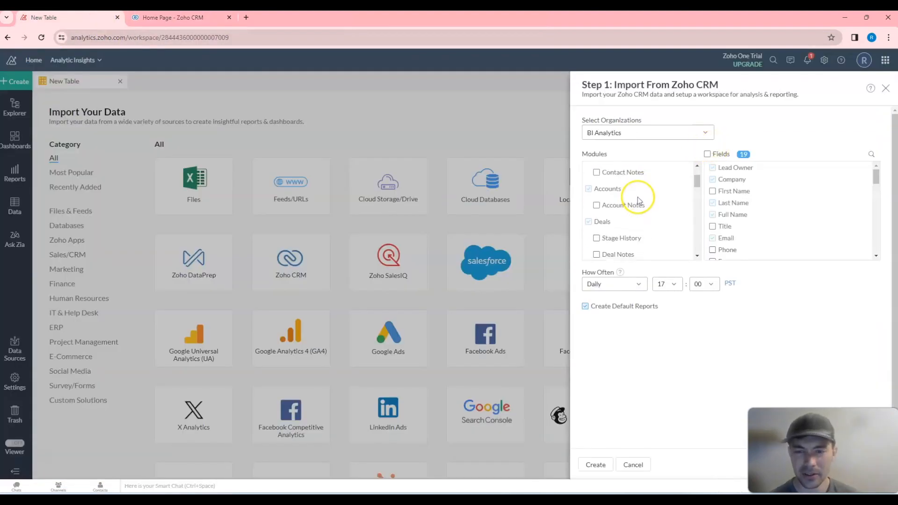
{"action": "scroll", "coordinate": [639, 200], "scroll_direction": "down", "scroll_amount": 8}
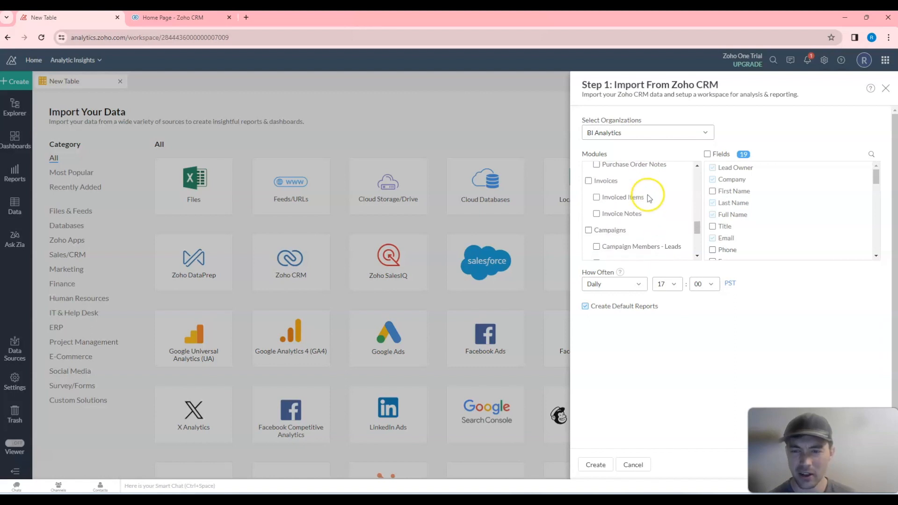
{"action": "scroll", "coordinate": [651, 199], "scroll_direction": "up", "scroll_amount": 12}
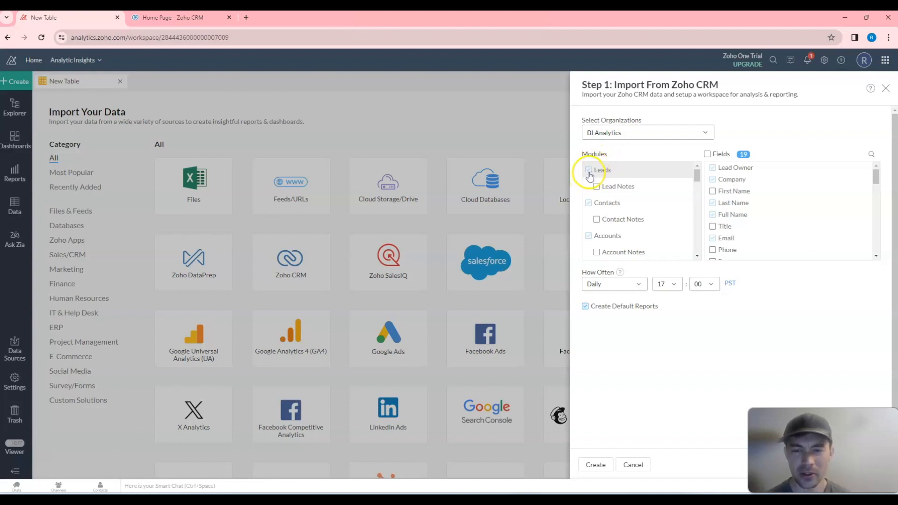
{"action": "scroll", "coordinate": [622, 187], "scroll_direction": "down", "scroll_amount": 2}
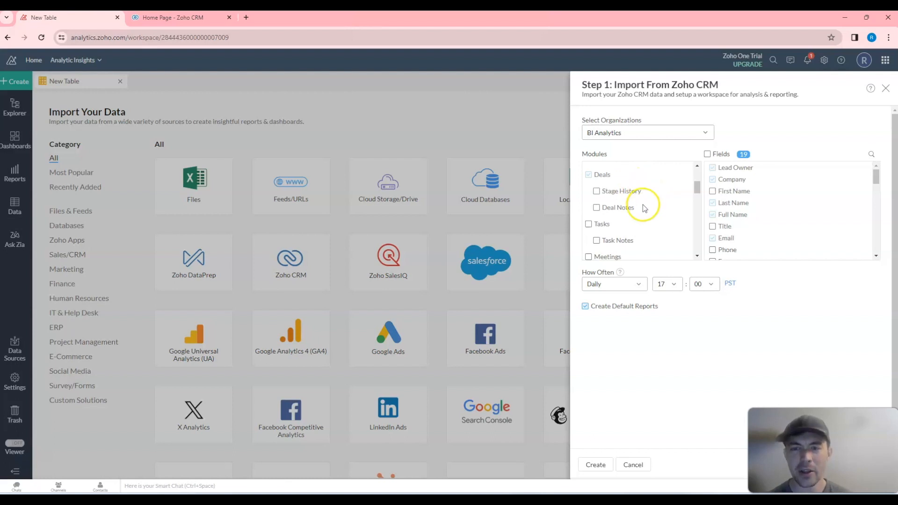
{"action": "scroll", "coordinate": [640, 205], "scroll_direction": "up", "scroll_amount": 2}
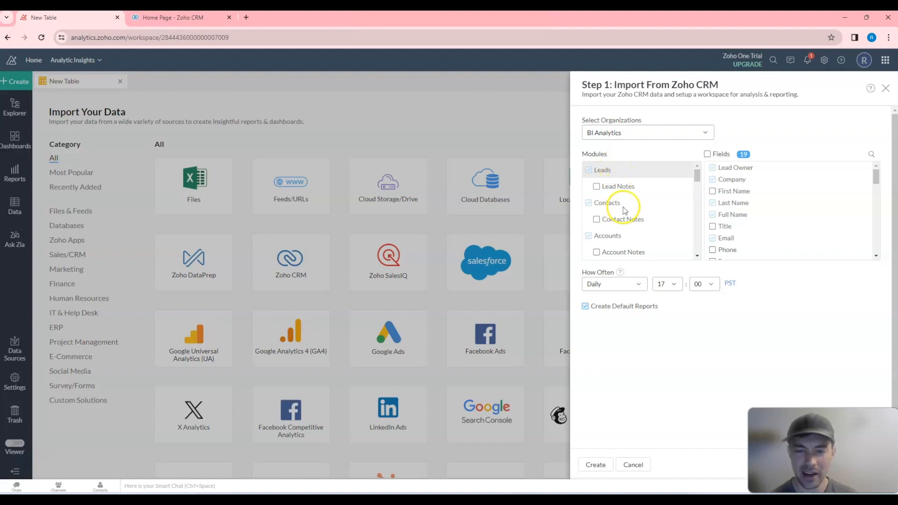
{"action": "scroll", "coordinate": [636, 225], "scroll_direction": "down", "scroll_amount": 2}
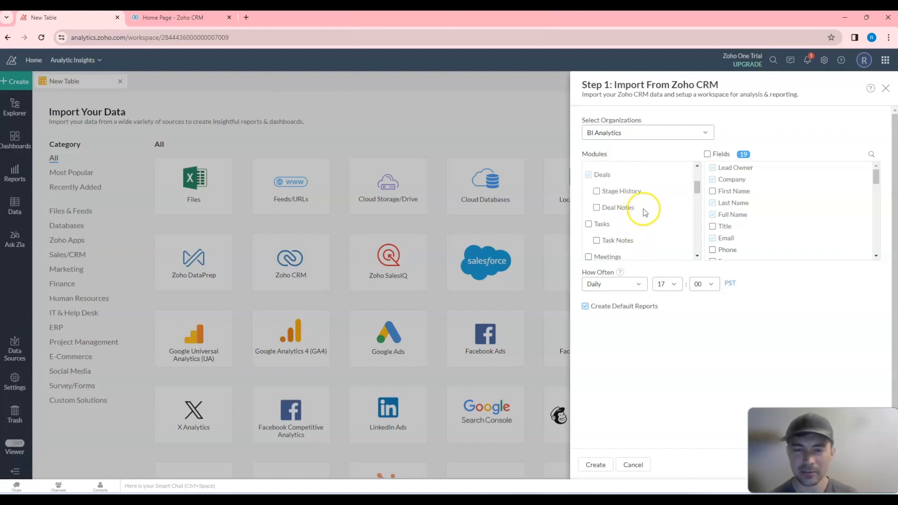
{"action": "scroll", "coordinate": [643, 211], "scroll_direction": "up", "scroll_amount": 3}
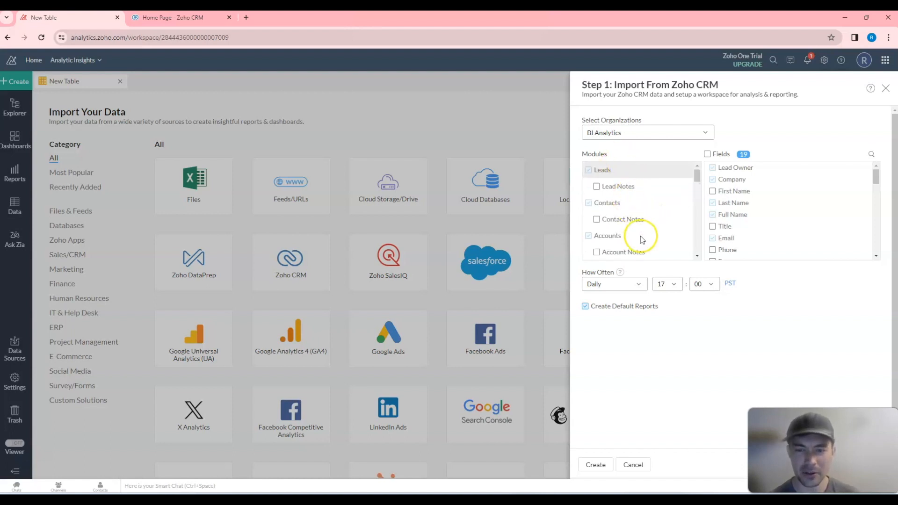
{"action": "scroll", "coordinate": [642, 239], "scroll_direction": "down", "scroll_amount": 2}
{"action": "scroll", "coordinate": [639, 239], "scroll_direction": "up", "scroll_amount": 2}
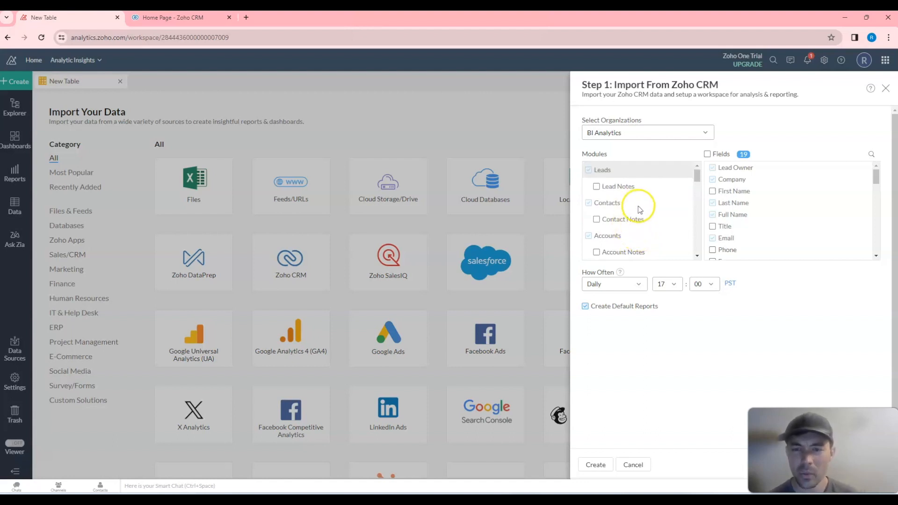
Select the Tasks, Calls and Meetings modules for the Zoho CRM import.
{"action": "scroll", "coordinate": [639, 198], "scroll_direction": "down", "scroll_amount": 3}
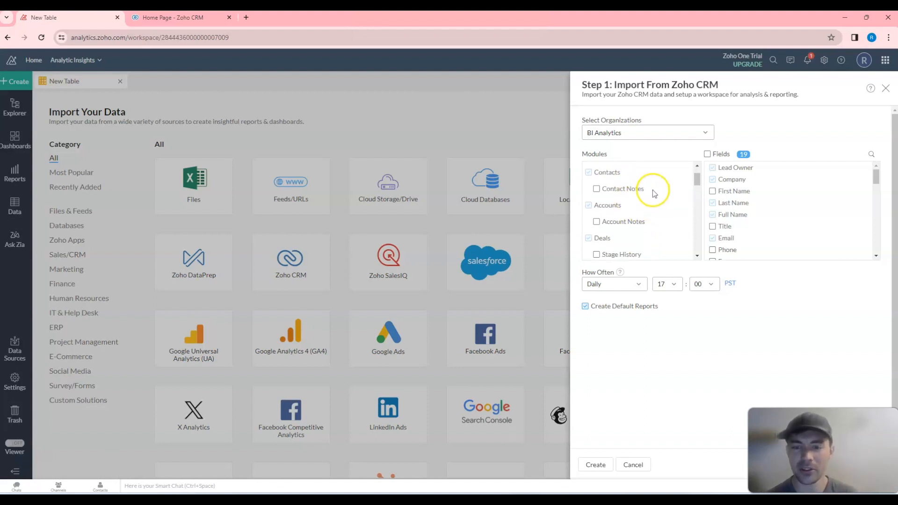
{"action": "scroll", "coordinate": [651, 196], "scroll_direction": "down", "scroll_amount": 1}
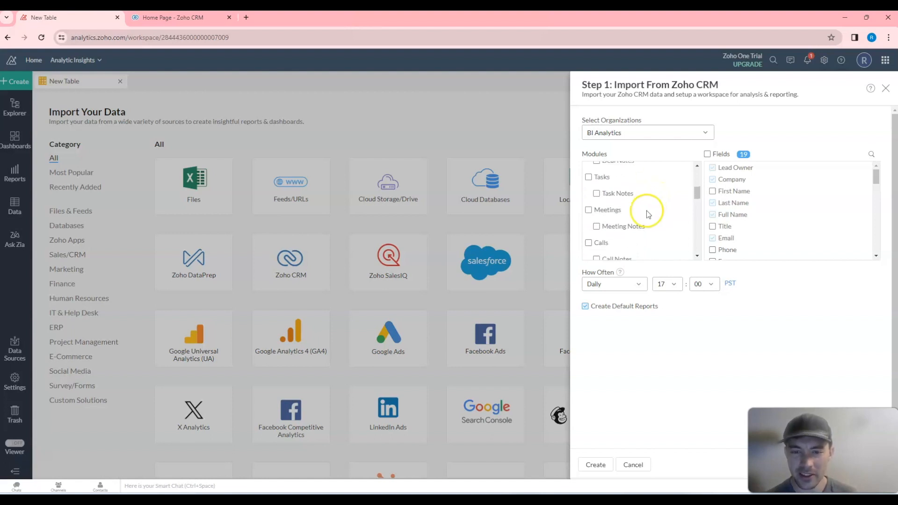
{"action": "left_click", "coordinate": [588, 177]}
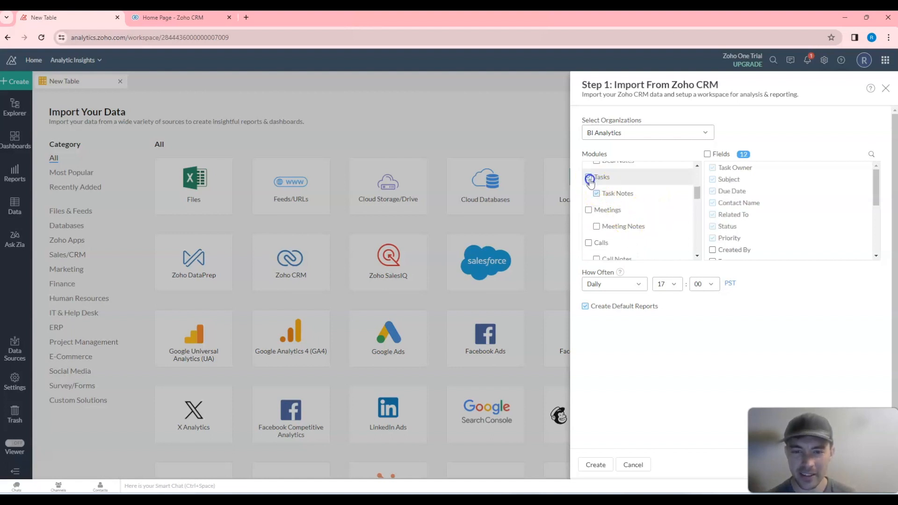
{"action": "left_click", "coordinate": [588, 243]}
{"action": "left_click", "coordinate": [589, 210]}
{"action": "left_click", "coordinate": [588, 210]}
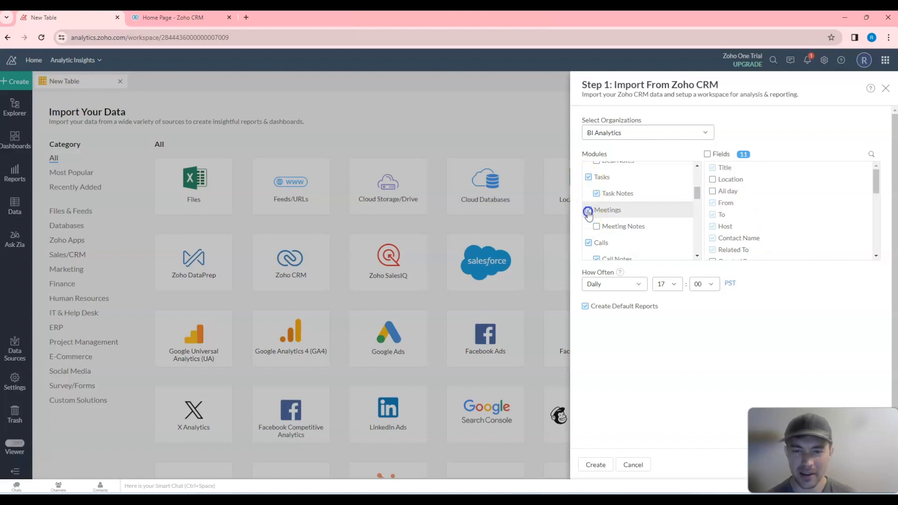
Display the importable fields of the Lead Notes and Contact Notes submodules without selecting either for import.
{"action": "scroll", "coordinate": [667, 212], "scroll_direction": "up", "scroll_amount": 3}
{"action": "left_click", "coordinate": [620, 185]}
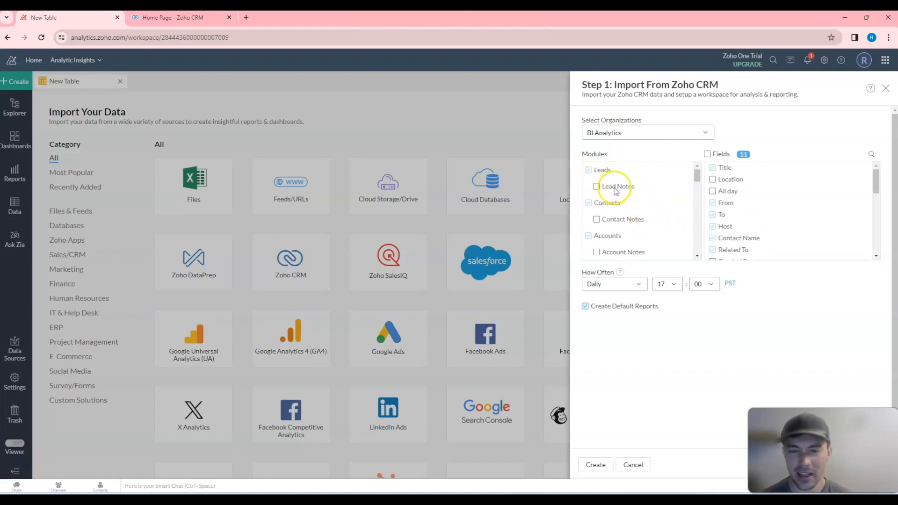
{"action": "left_click", "coordinate": [632, 220]}
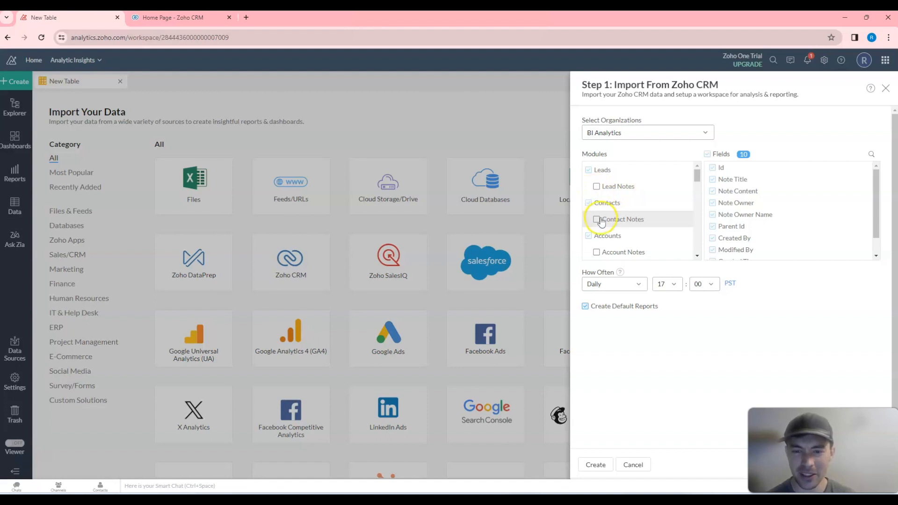
{"action": "scroll", "coordinate": [657, 215], "scroll_direction": "down", "scroll_amount": 1}
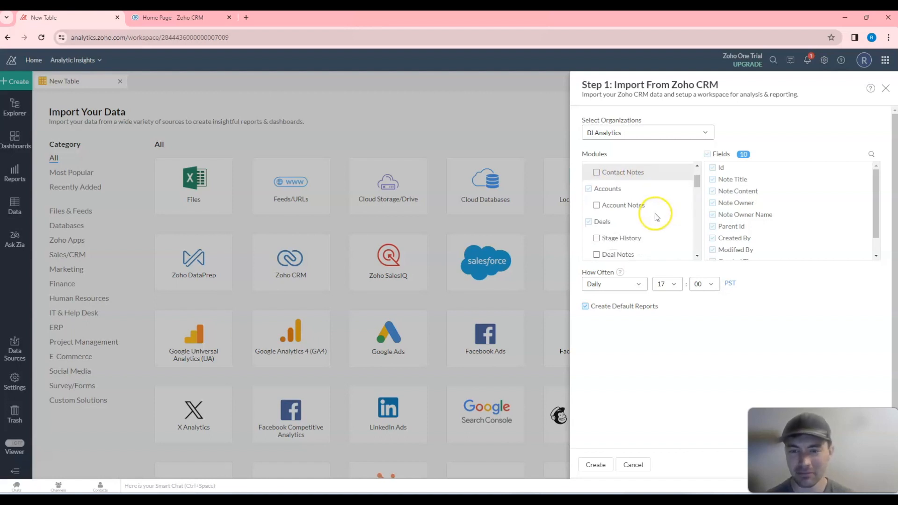
{"action": "scroll", "coordinate": [655, 214], "scroll_direction": "up", "scroll_amount": 1}
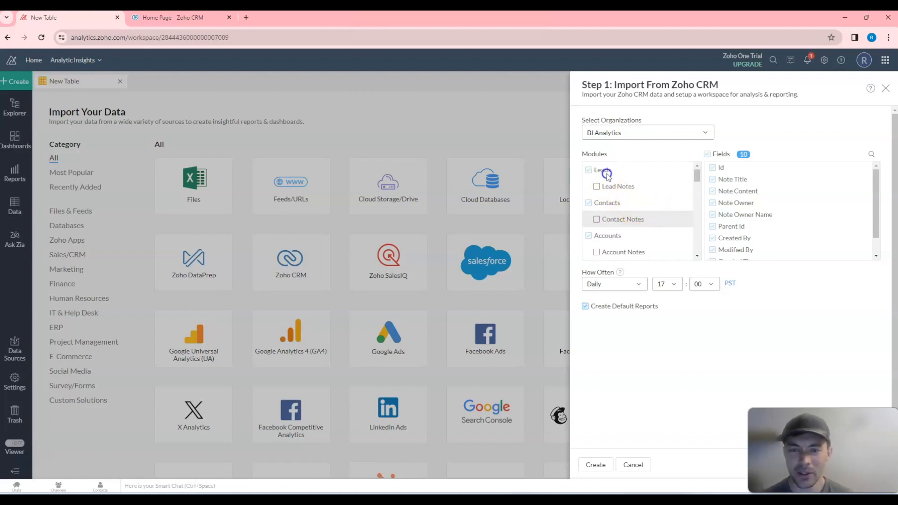
Display the importable fields of the Leads module.
{"action": "left_click", "coordinate": [605, 173]}
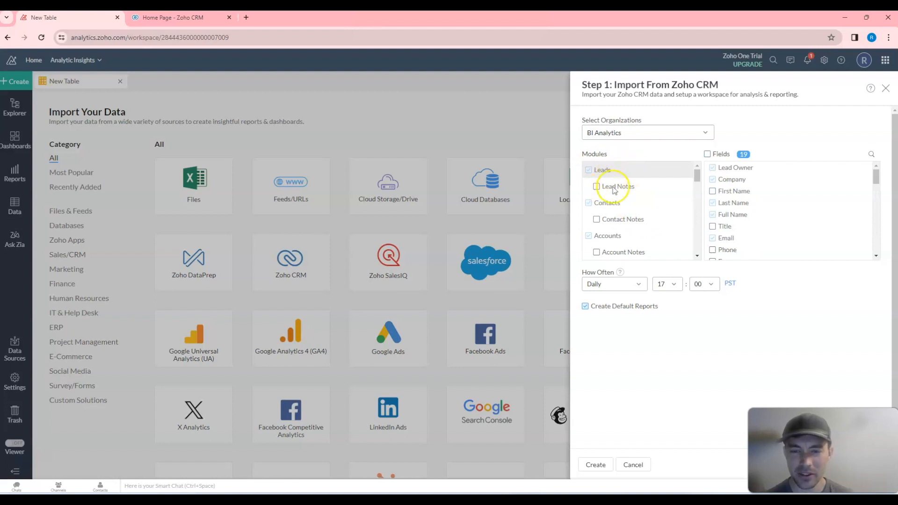
{"action": "left_click", "coordinate": [617, 203]}
{"action": "left_click", "coordinate": [615, 186]}
{"action": "left_click", "coordinate": [617, 173]}
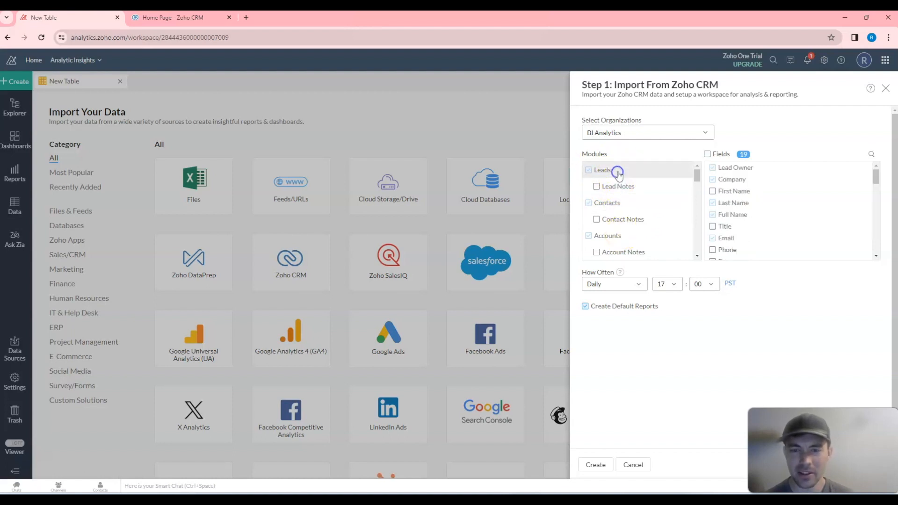
{"action": "left_click", "coordinate": [712, 169]}
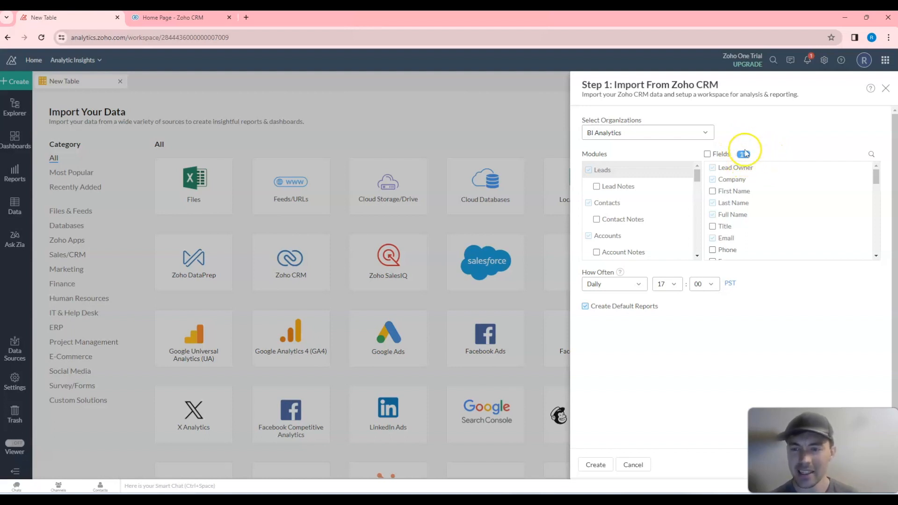
Try adding First Name, Title and all remaining fields to the Leads import, and clear the optional fields again.
{"action": "left_click", "coordinate": [712, 191]}
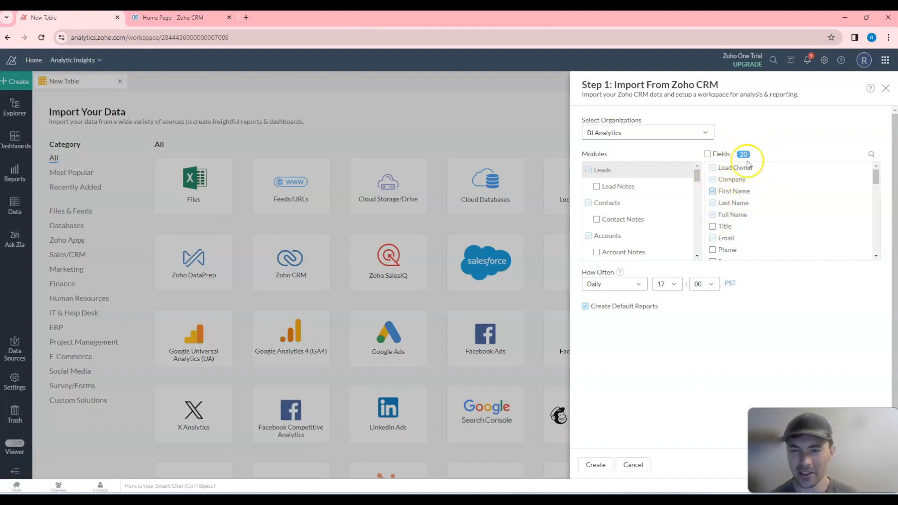
{"action": "left_click", "coordinate": [712, 226]}
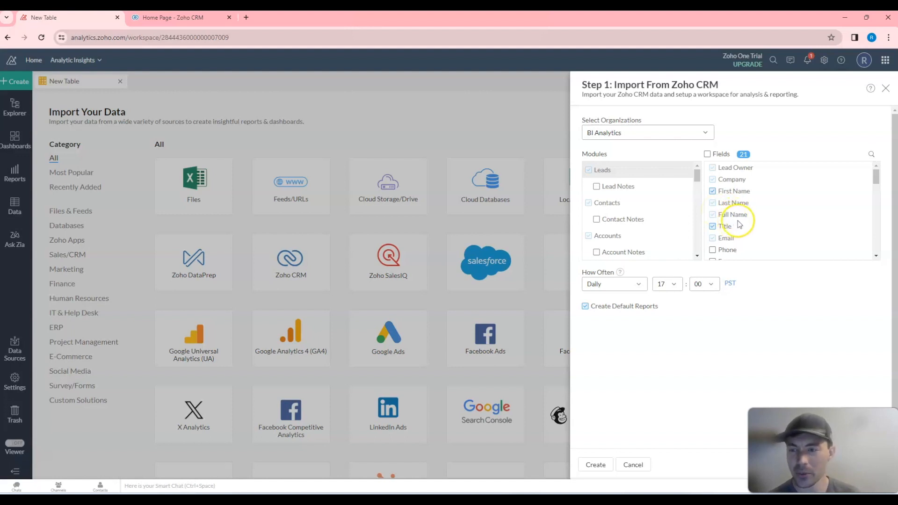
{"action": "left_click", "coordinate": [707, 154]}
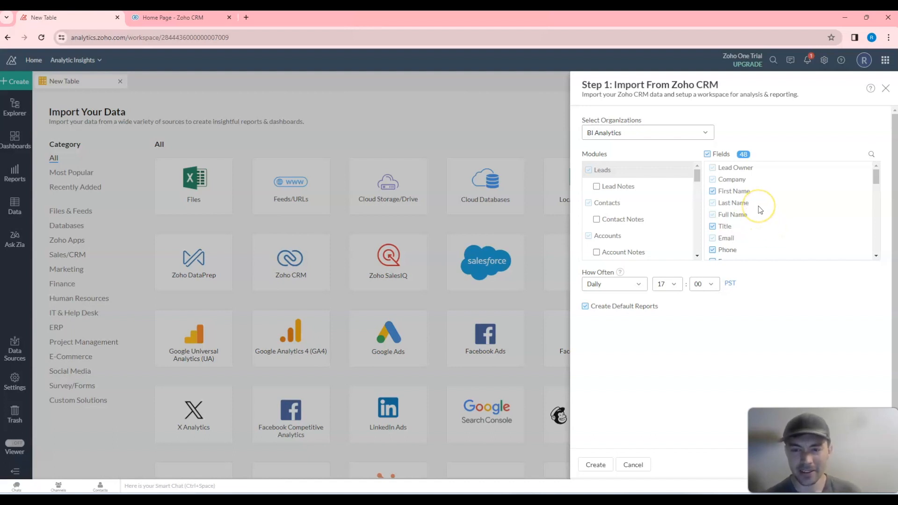
{"action": "left_click", "coordinate": [707, 154]}
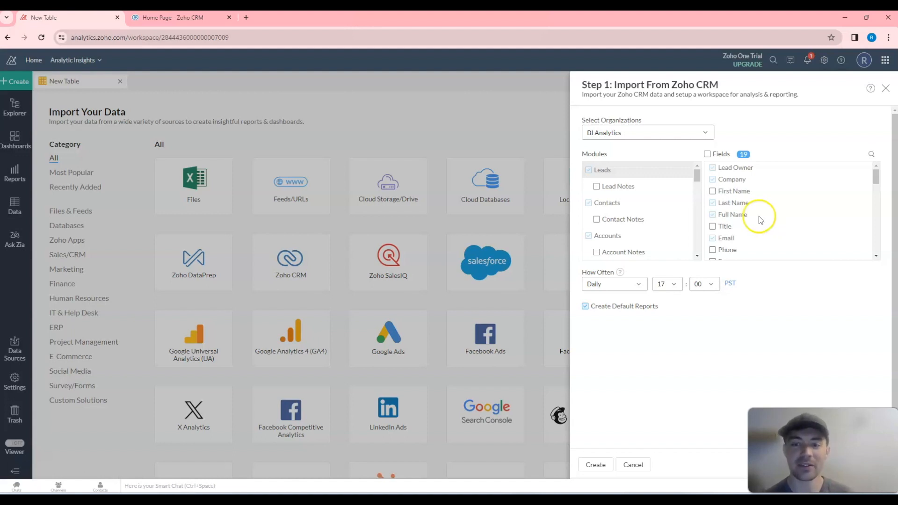
Include all available fields of the Leads module in the import.
{"action": "left_click", "coordinate": [706, 354]}
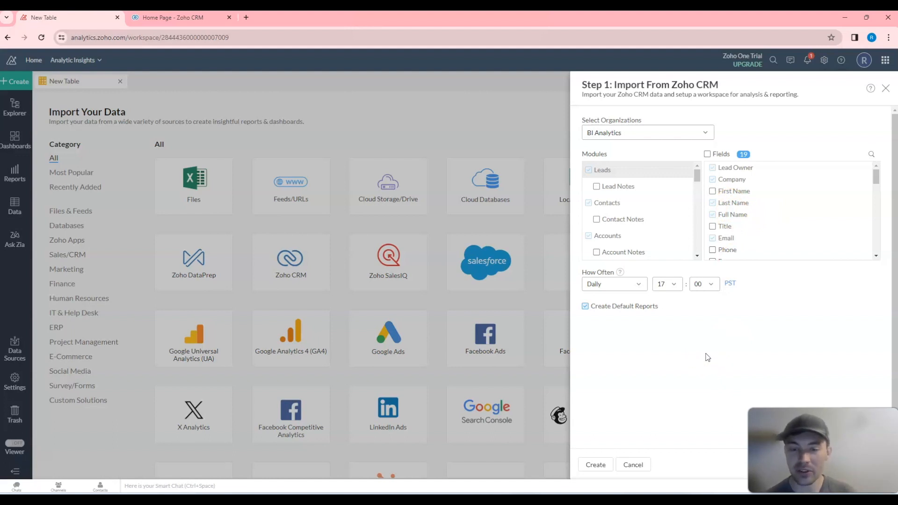
{"action": "left_click", "coordinate": [736, 354]}
{"action": "left_click", "coordinate": [754, 199]}
{"action": "left_click", "coordinate": [708, 153]}
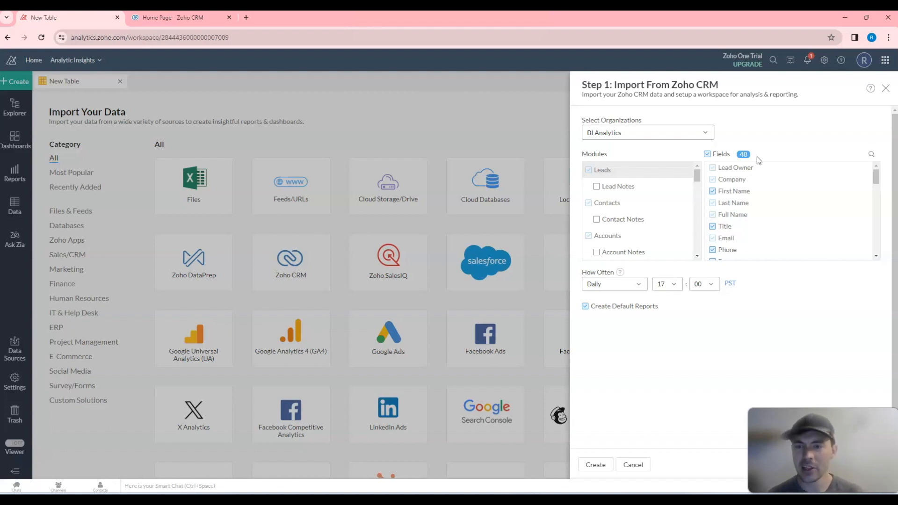
{"action": "left_click", "coordinate": [754, 143]}
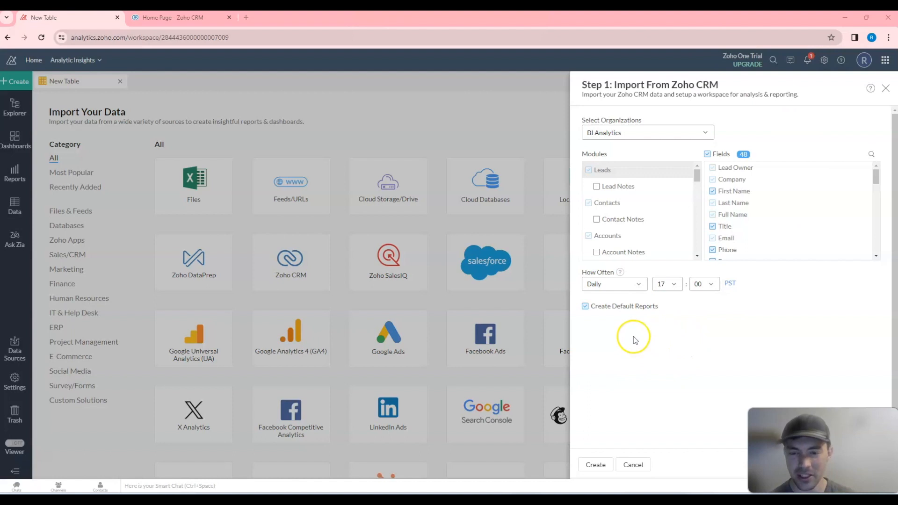
Check the import frequency options and try the Not Scheduled setting.
{"action": "left_click", "coordinate": [630, 284]}
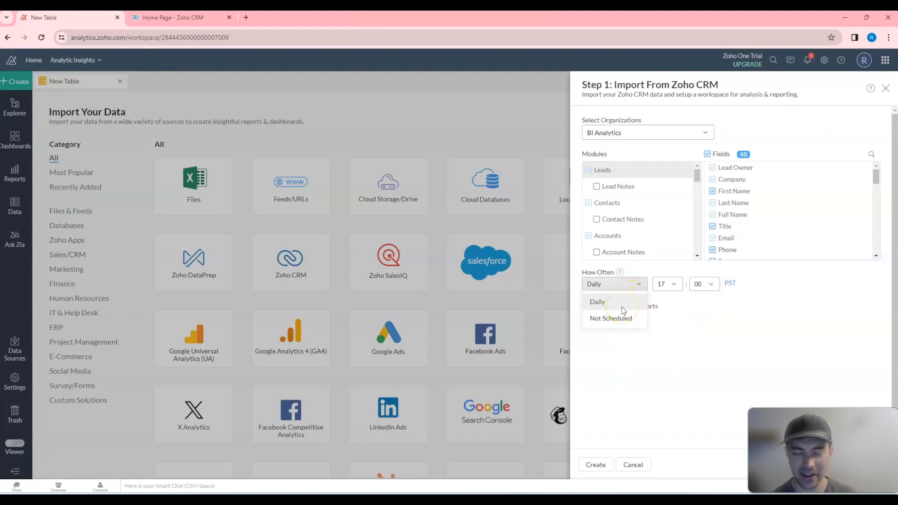
{"action": "left_click", "coordinate": [673, 314]}
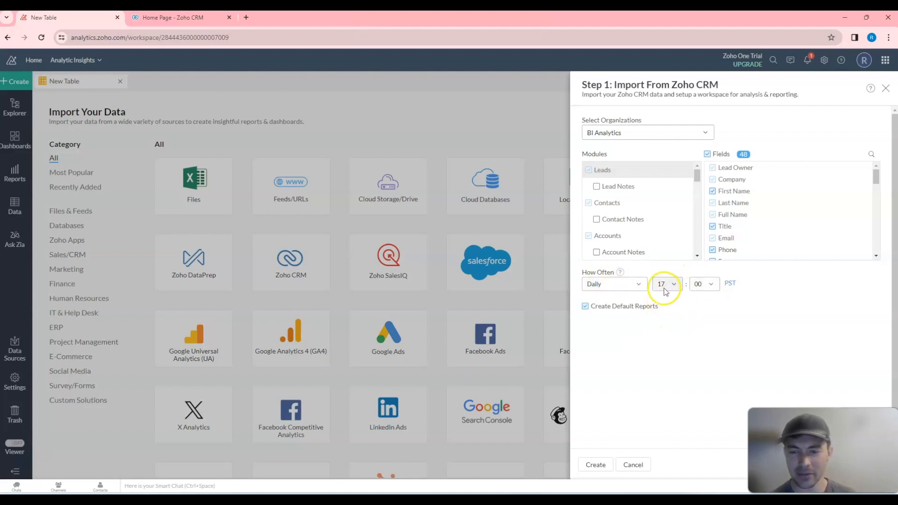
{"action": "left_click", "coordinate": [602, 285]}
{"action": "left_click", "coordinate": [610, 319]}
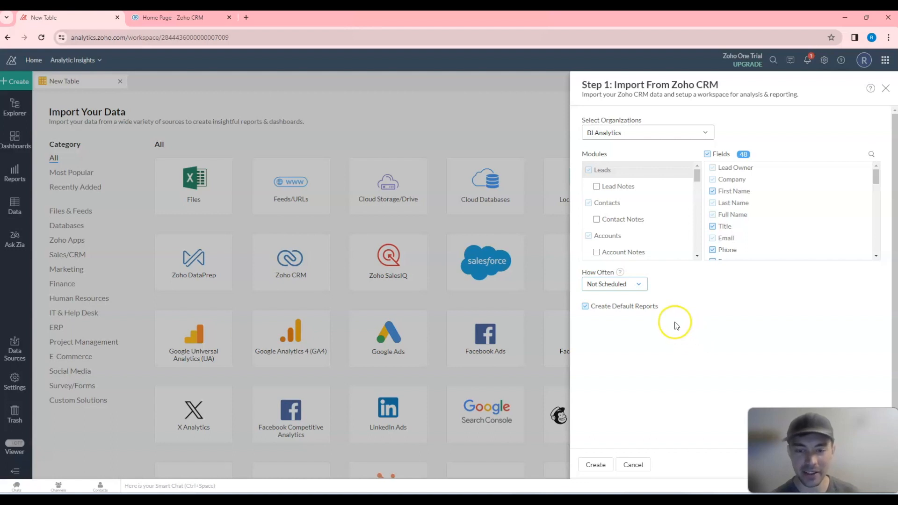
Schedule the import daily at 17:05 in Denver's GMT -7:00 Mountain time zone.
{"action": "left_click", "coordinate": [630, 288]}
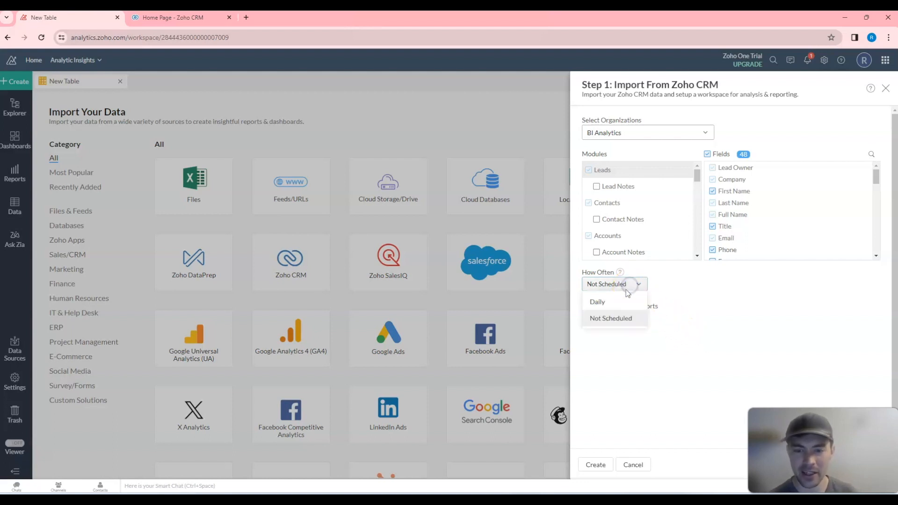
{"action": "left_click", "coordinate": [621, 302]}
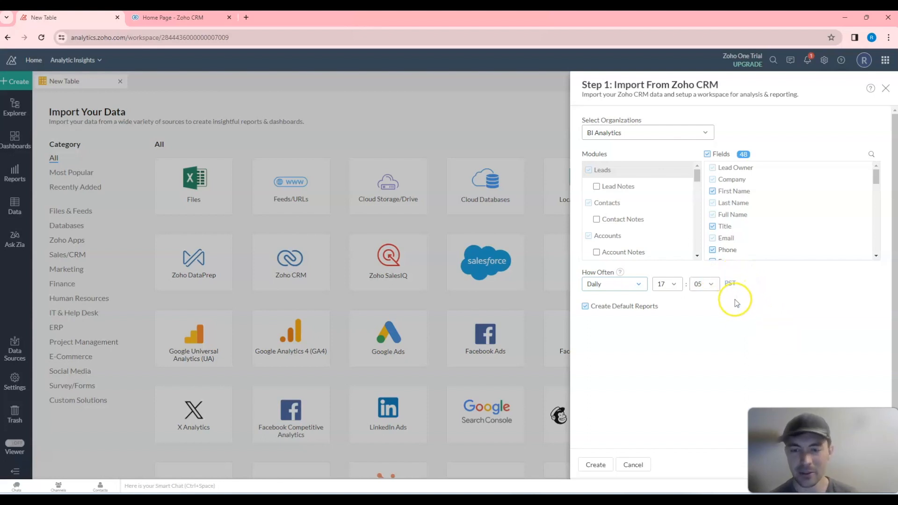
{"action": "left_click", "coordinate": [730, 284]}
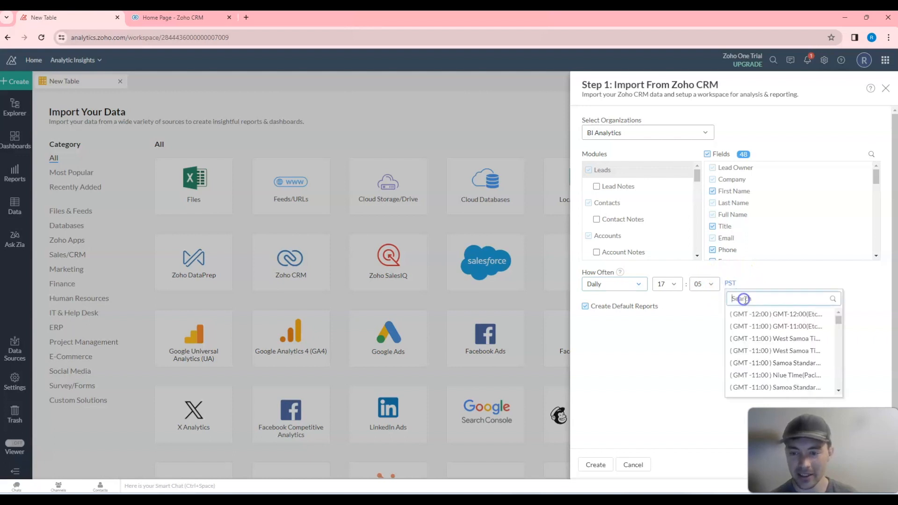
{"action": "type", "text": "denver"}
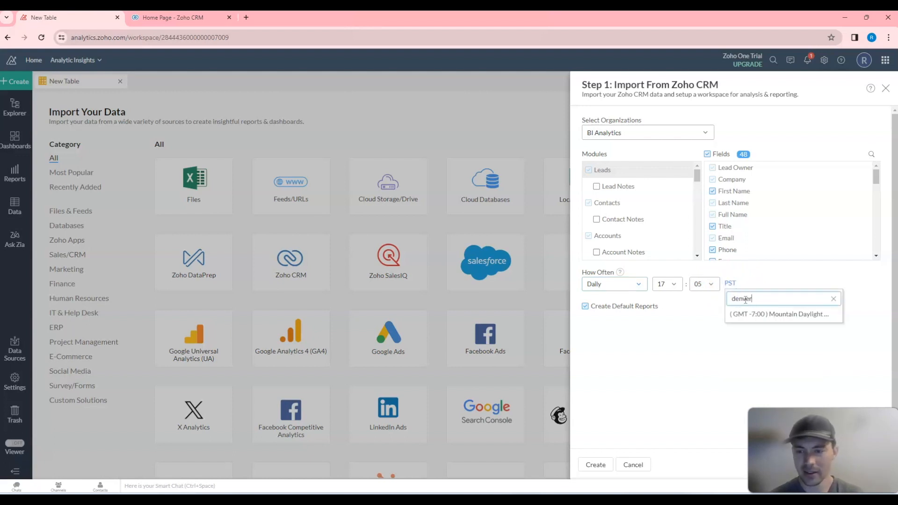
{"action": "left_click", "coordinate": [797, 314]}
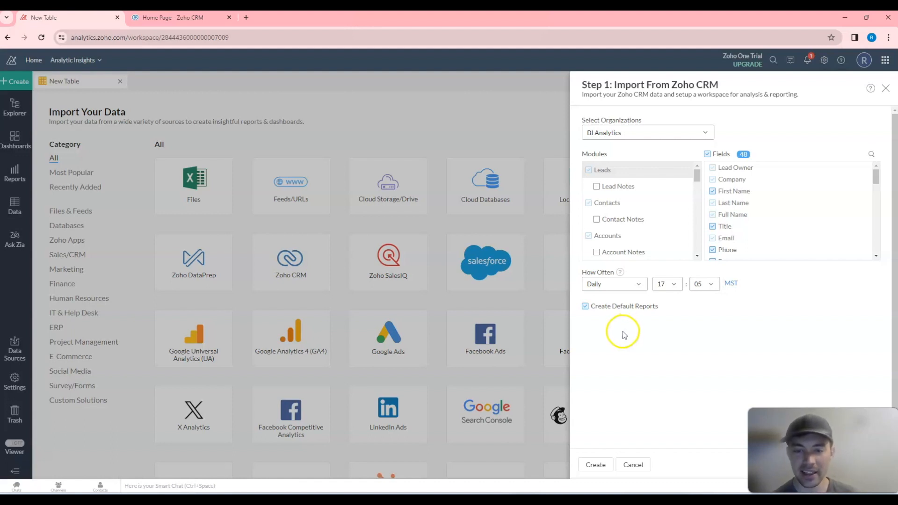
Exclude default reports, create the Zoho CRM import and acknowledge the completed setup.
{"action": "left_click", "coordinate": [585, 306]}
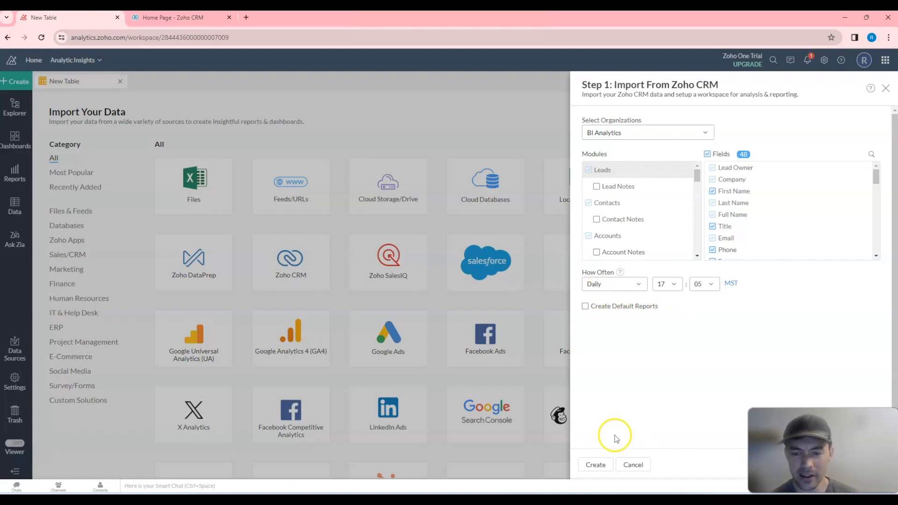
{"action": "left_click", "coordinate": [603, 466]}
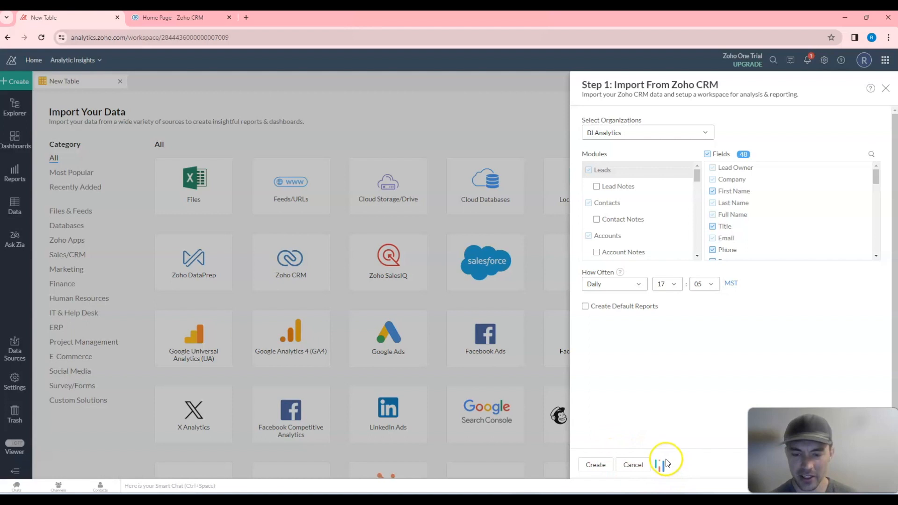
{"action": "left_click", "coordinate": [644, 465]}
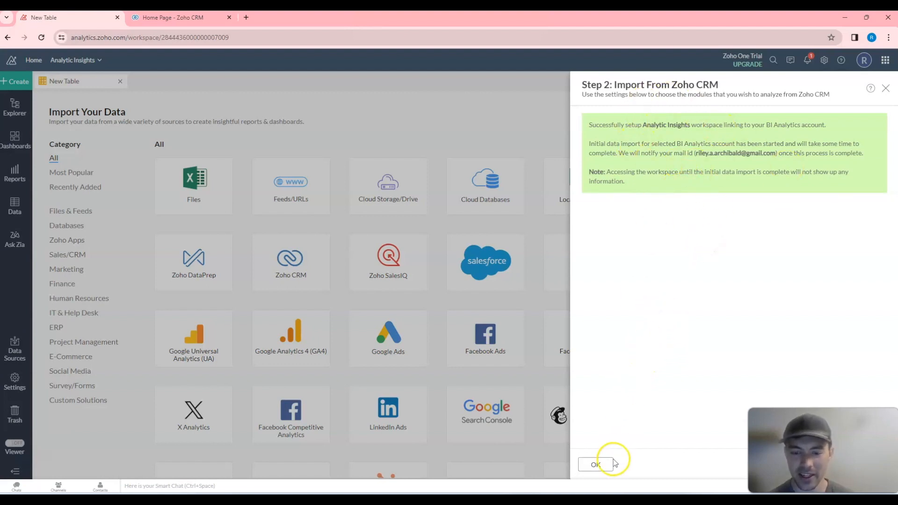
{"action": "left_click", "coordinate": [597, 464]}
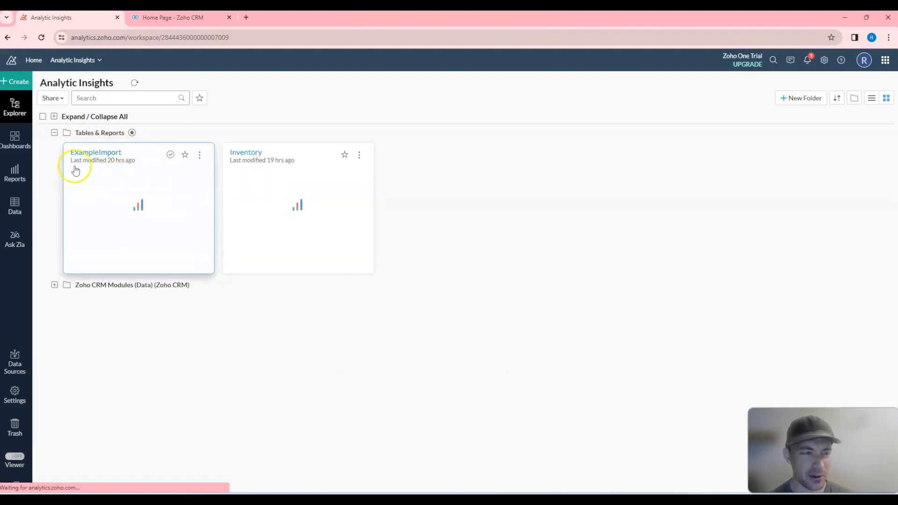
View the Accounts table in the Zoho CRM Modules folder and list the workspace's data tables.
{"action": "left_click", "coordinate": [55, 133]}
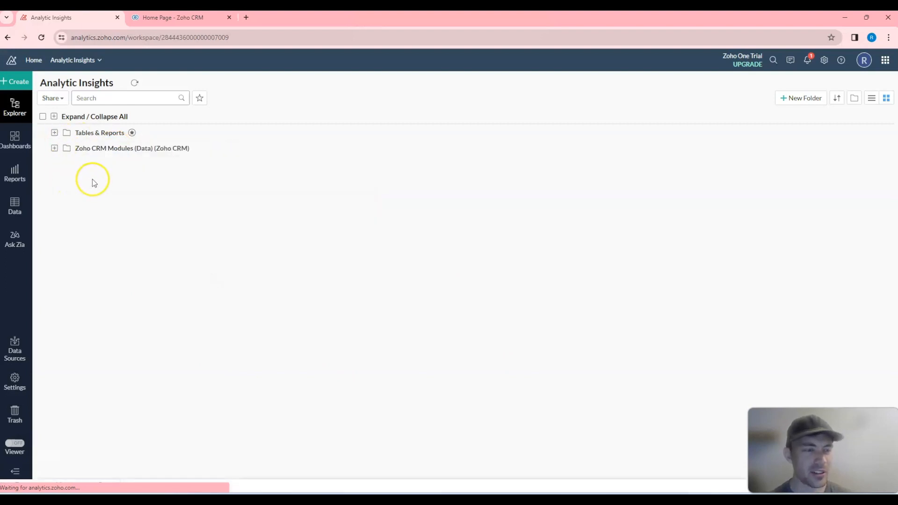
{"action": "left_click", "coordinate": [55, 149]}
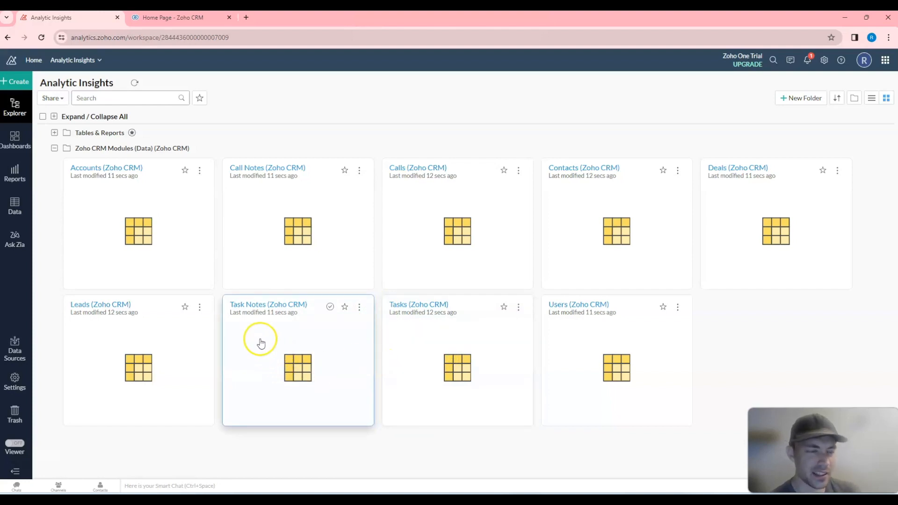
{"action": "left_click", "coordinate": [171, 230]}
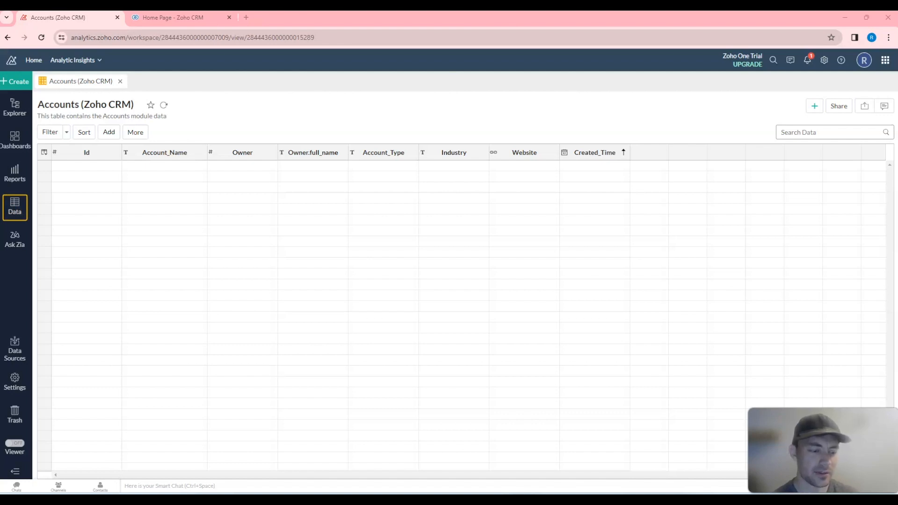
{"action": "left_click", "coordinate": [16, 210]}
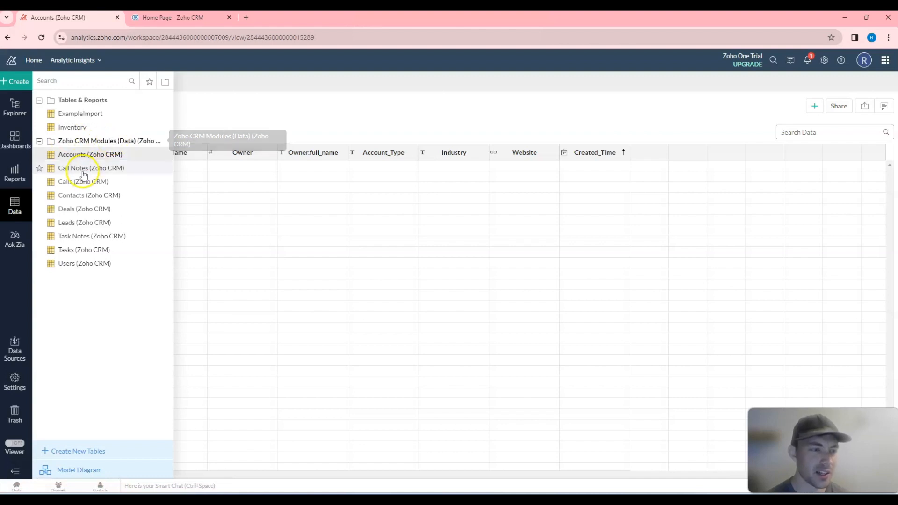
Arrange the workspace explorer's contents by Related Views.
{"action": "left_click", "coordinate": [14, 105]}
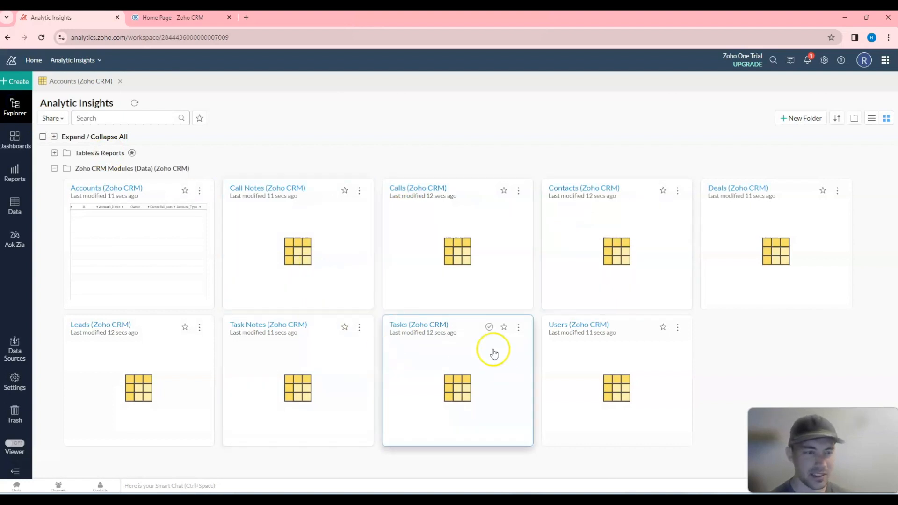
{"action": "left_click", "coordinate": [855, 120]}
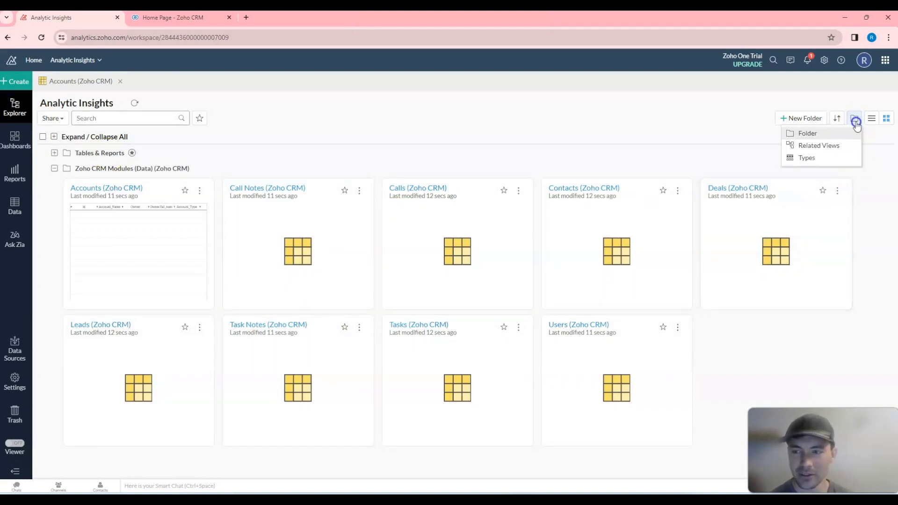
{"action": "left_click", "coordinate": [812, 146]}
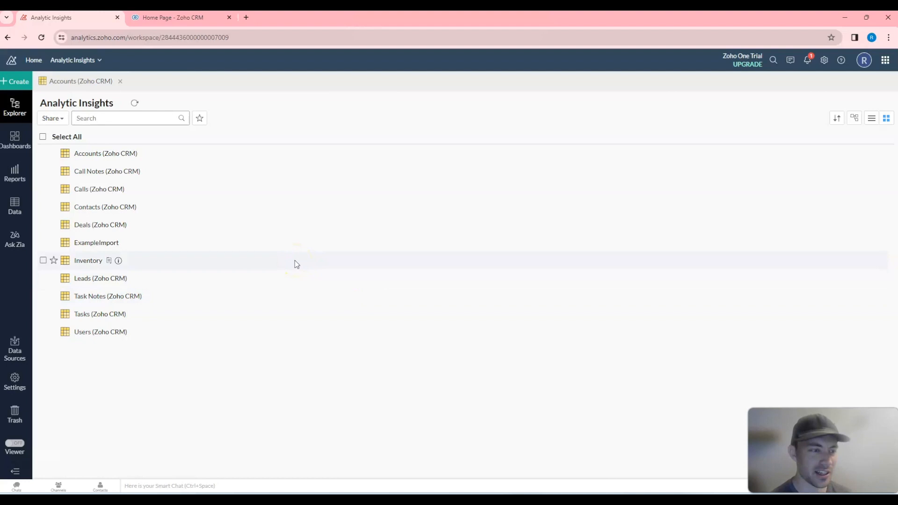
Check the synchronization details of the Zoho CRM data source and return to the data source list.
{"action": "left_click", "coordinate": [17, 354]}
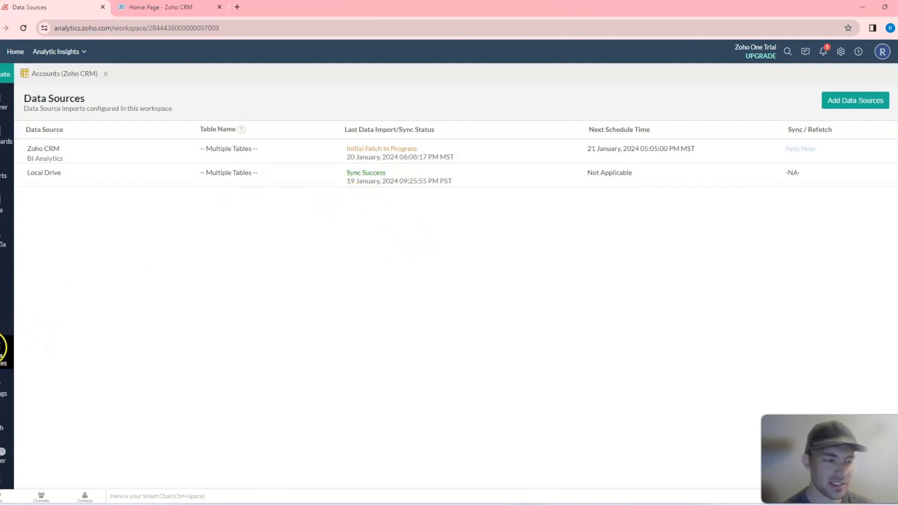
{"action": "left_click", "coordinate": [381, 153]}
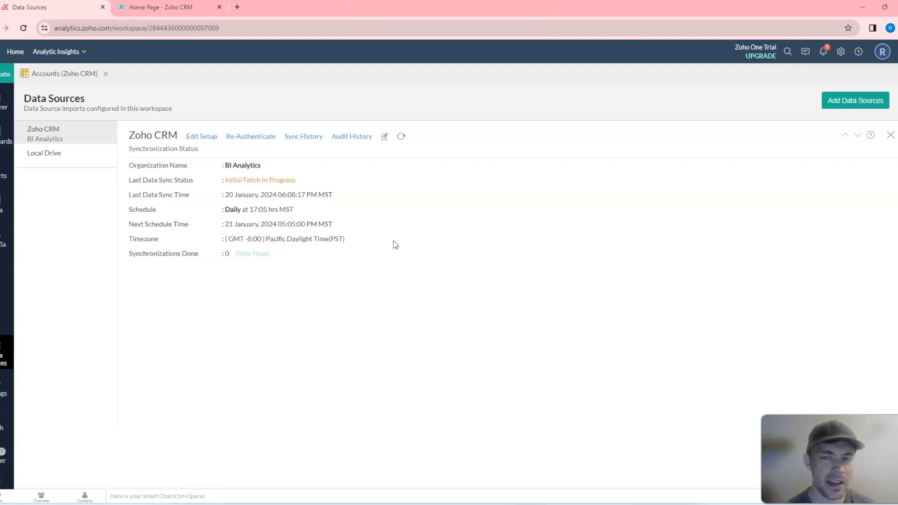
{"action": "left_click", "coordinate": [888, 135]}
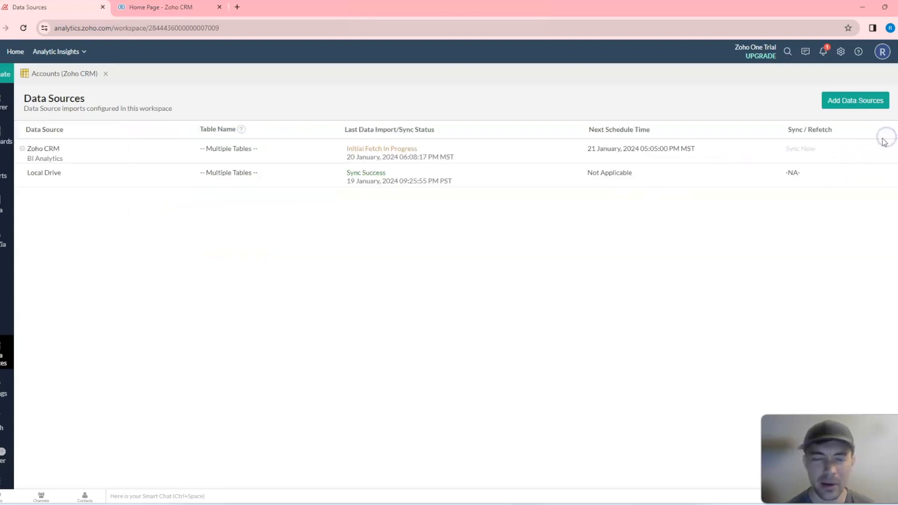